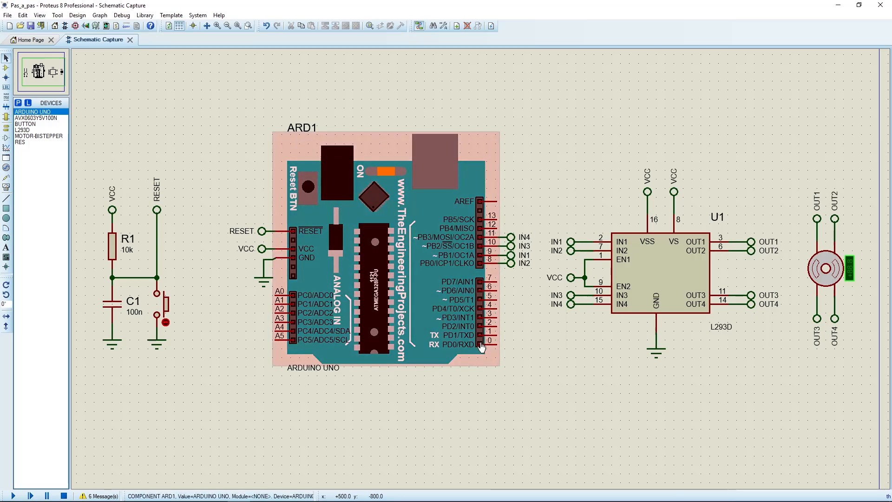
Examine the L293D driver and the bipolar stepper motor wired to its outputs in the schematic
{"action": "scroll", "coordinate": [820, 284], "scroll_direction": "up", "scroll_amount": 2}
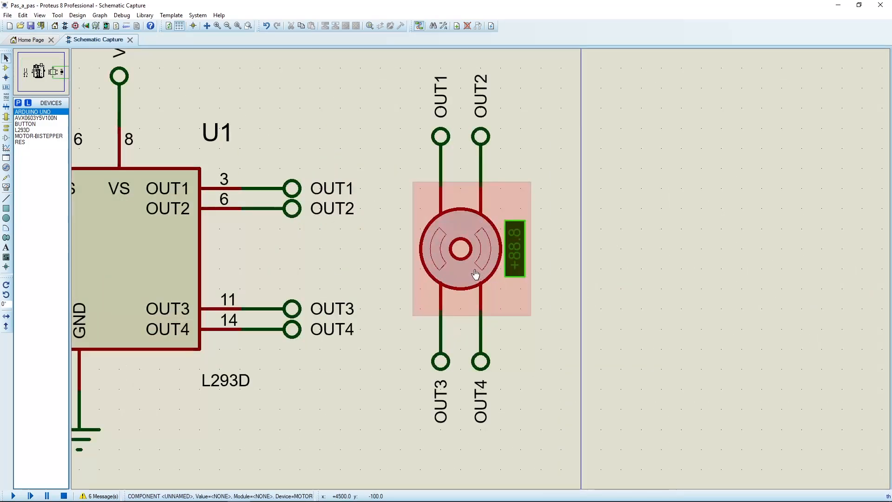
{"action": "scroll", "coordinate": [452, 281], "scroll_direction": "down", "scroll_amount": 1}
{"action": "scroll", "coordinate": [452, 281], "scroll_direction": "down", "scroll_amount": 3}
{"action": "scroll", "coordinate": [259, 243], "scroll_direction": "up", "scroll_amount": 2}
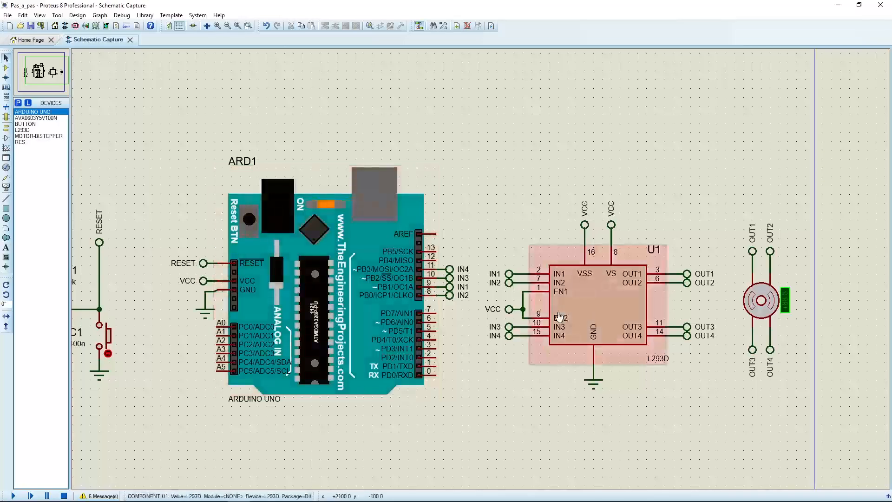
{"action": "scroll", "coordinate": [773, 321], "scroll_direction": "up", "scroll_amount": 3}
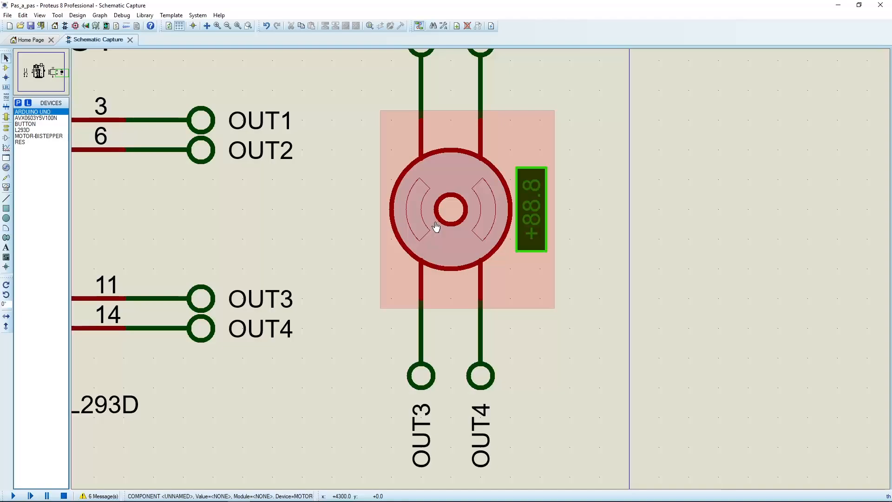
{"action": "scroll", "coordinate": [436, 226], "scroll_direction": "down", "scroll_amount": 2}
{"action": "scroll", "coordinate": [465, 265], "scroll_direction": "up", "scroll_amount": 2}
{"action": "scroll", "coordinate": [352, 205], "scroll_direction": "down", "scroll_amount": 1}
{"action": "scroll", "coordinate": [352, 205], "scroll_direction": "up", "scroll_amount": 1}
{"action": "left_click", "coordinate": [351, 204]}
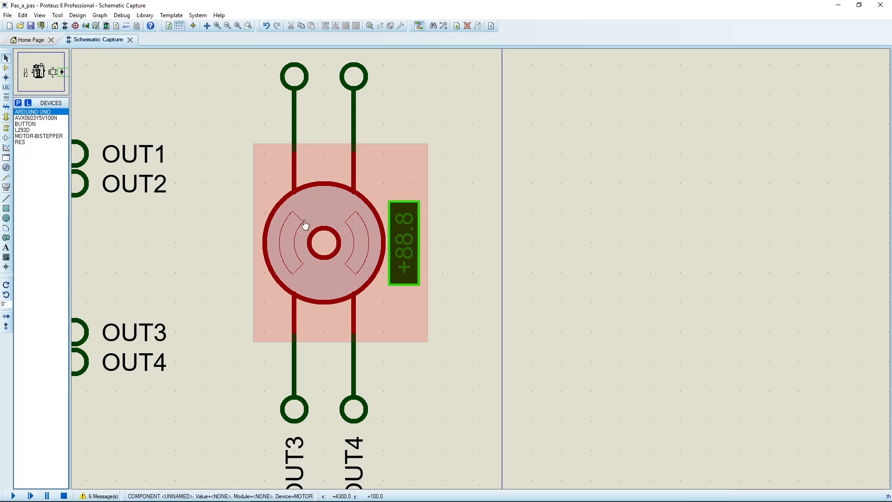
{"action": "left_click", "coordinate": [441, 291]}
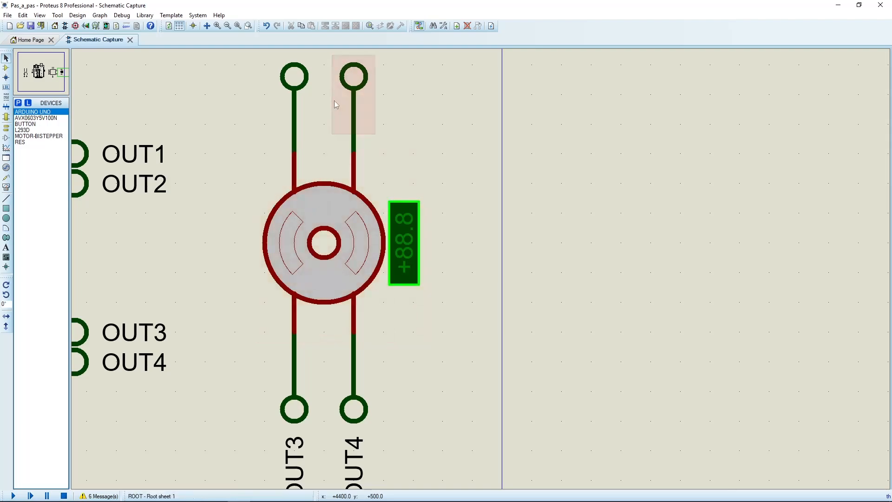
{"action": "scroll", "coordinate": [413, 195], "scroll_direction": "down", "scroll_amount": 2}
{"action": "scroll", "coordinate": [413, 196], "scroll_direction": "up", "scroll_amount": 4}
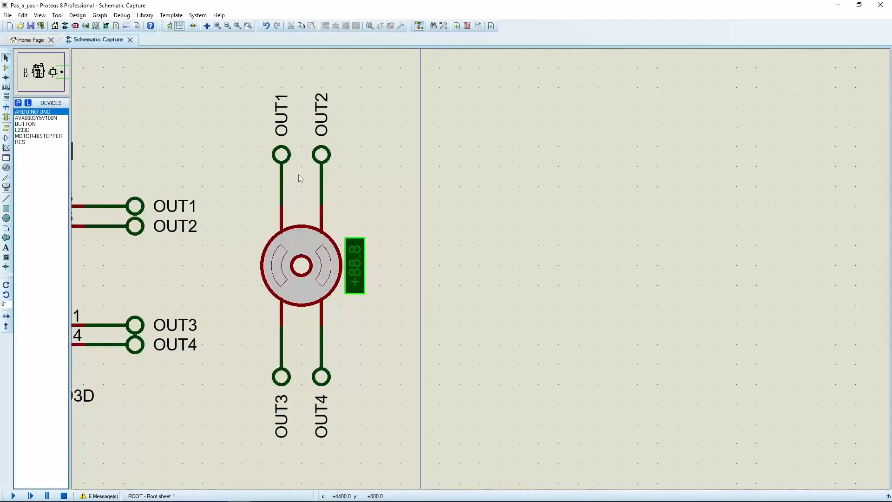
{"action": "scroll", "coordinate": [482, 273], "scroll_direction": "down", "scroll_amount": 2}
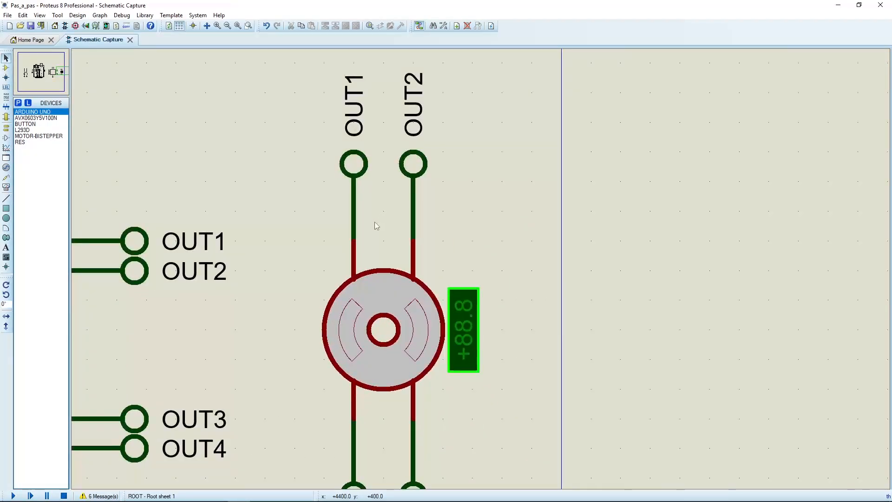
Inspect the stepper motor's coil connections by selecting its OUT1, OUT2, OUT3 and OUT4 terminals individually
{"action": "left_click", "coordinate": [352, 163]}
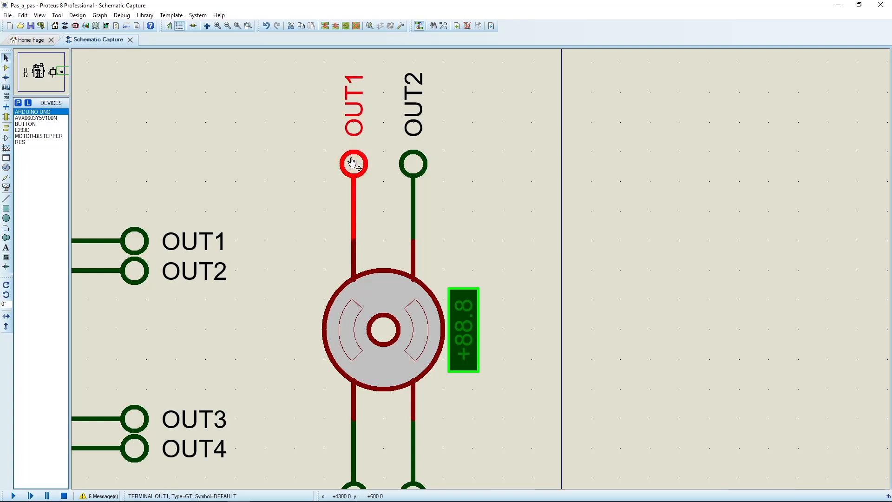
{"action": "left_click", "coordinate": [413, 164]}
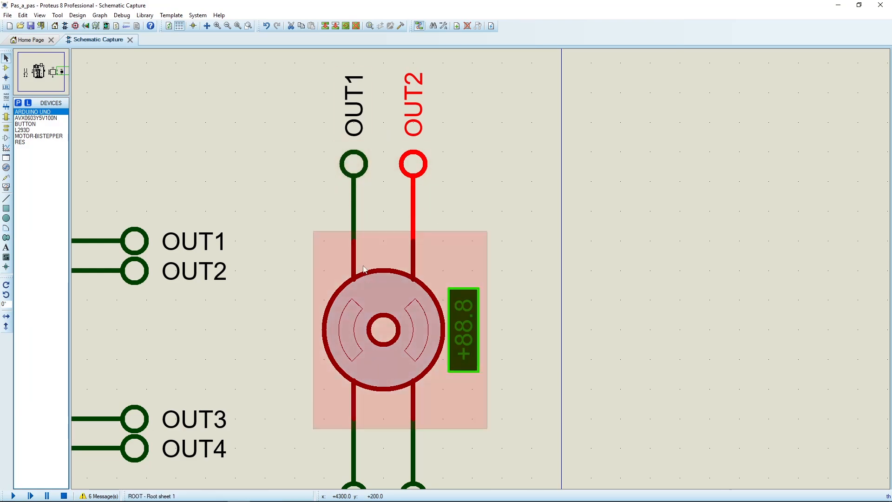
{"action": "scroll", "coordinate": [450, 280], "scroll_direction": "down", "scroll_amount": 3}
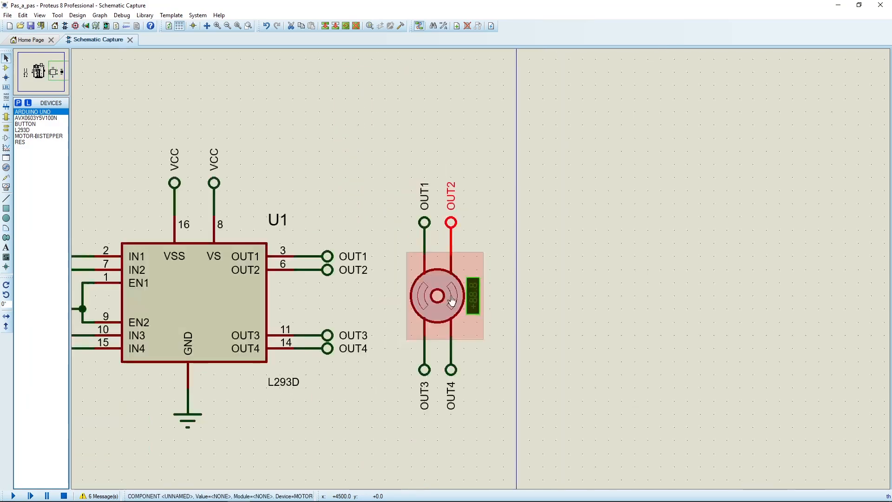
{"action": "scroll", "coordinate": [479, 321], "scroll_direction": "up", "scroll_amount": 2}
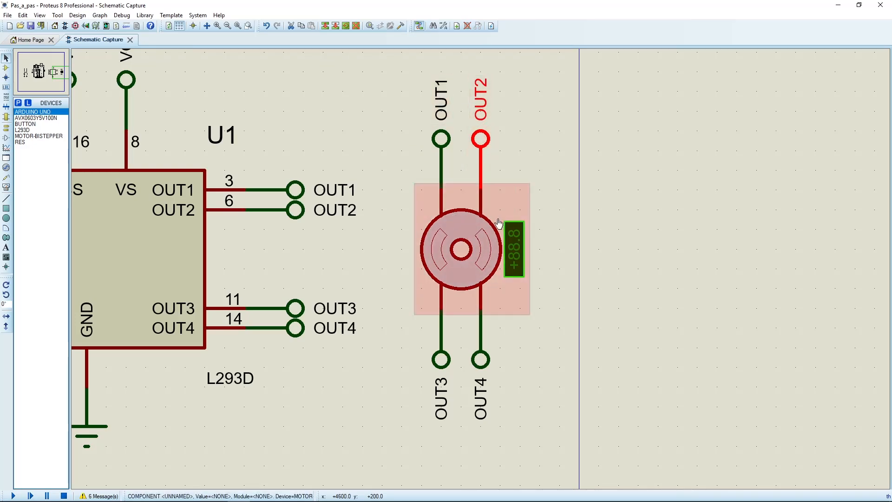
{"action": "left_click", "coordinate": [450, 362]}
{"action": "left_click", "coordinate": [481, 360]}
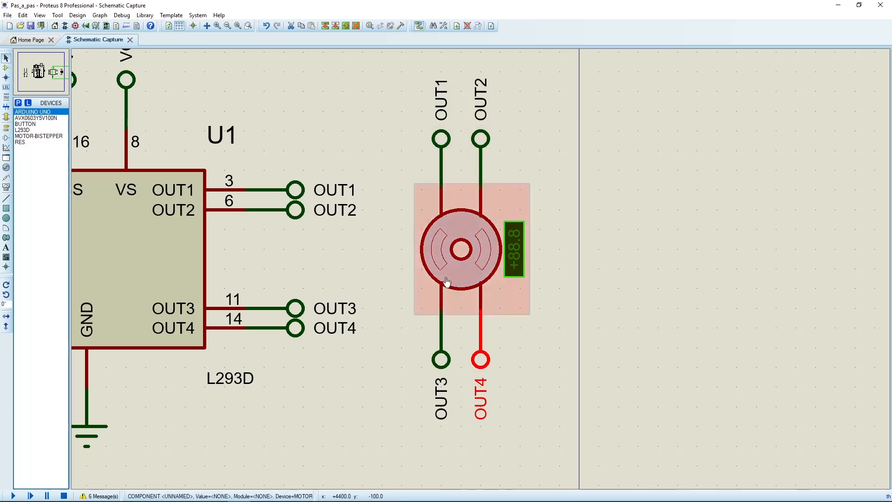
{"action": "scroll", "coordinate": [480, 273], "scroll_direction": "up", "scroll_amount": 1}
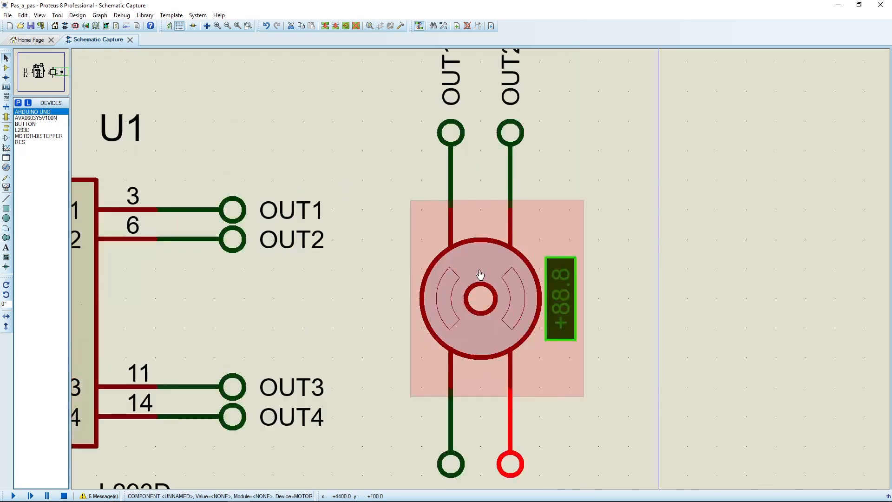
{"action": "left_click", "coordinate": [513, 136]}
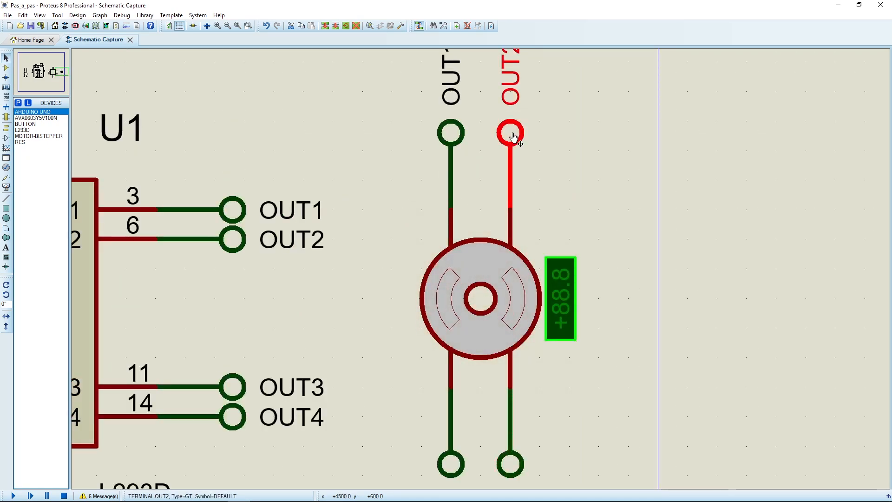
{"action": "left_click", "coordinate": [455, 136]}
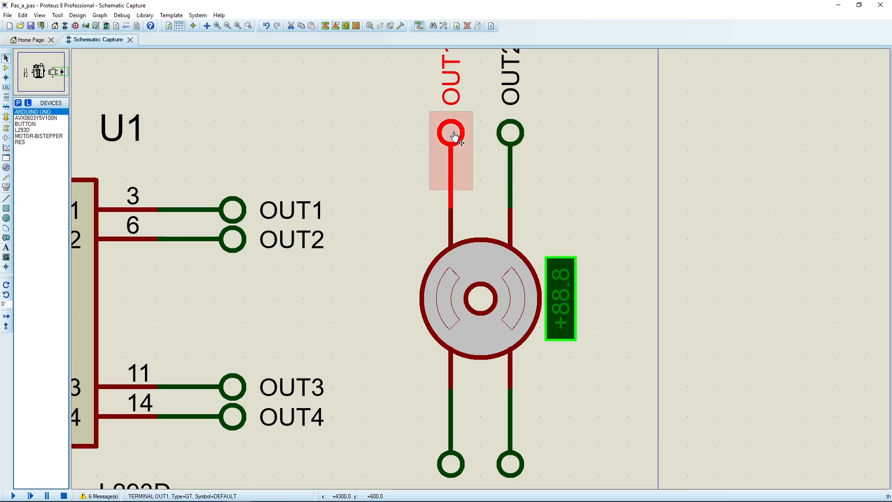
{"action": "left_click", "coordinate": [511, 464]}
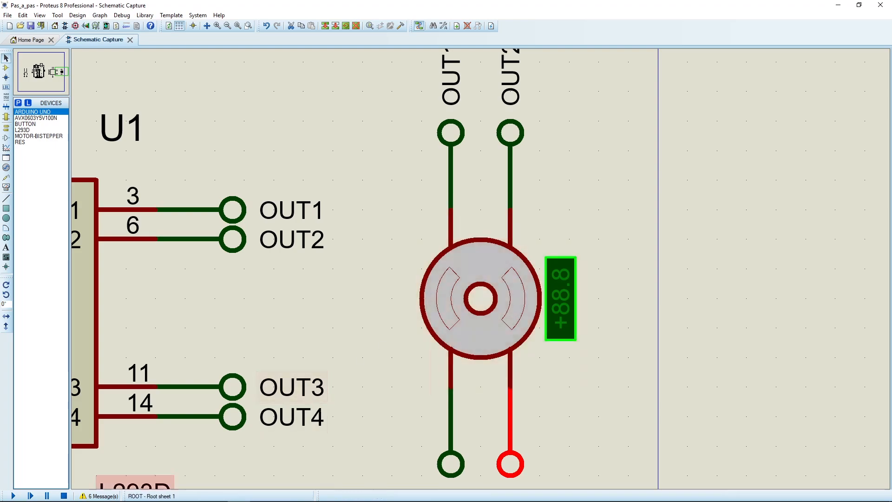
Run the circuit simulation and watch the stepper motor together with the L293D driver's input signals
{"action": "left_click", "coordinate": [13, 497]}
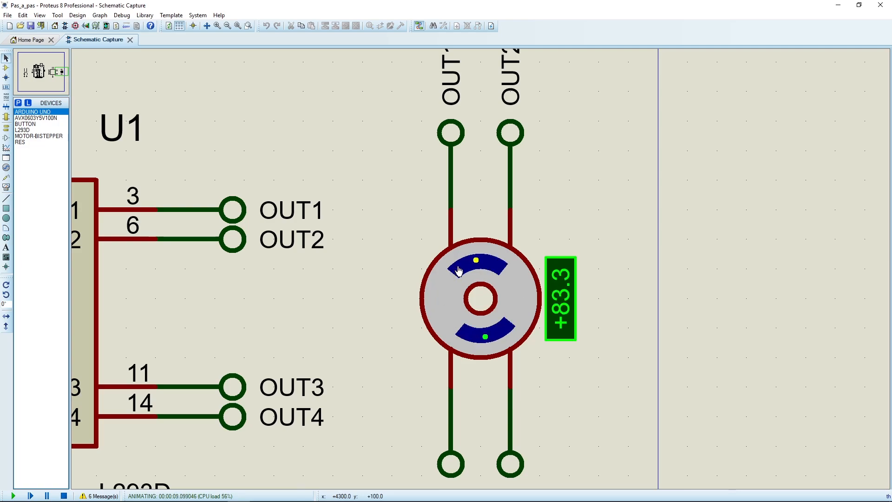
{"action": "mouse_move", "coordinate": [715, 501]}
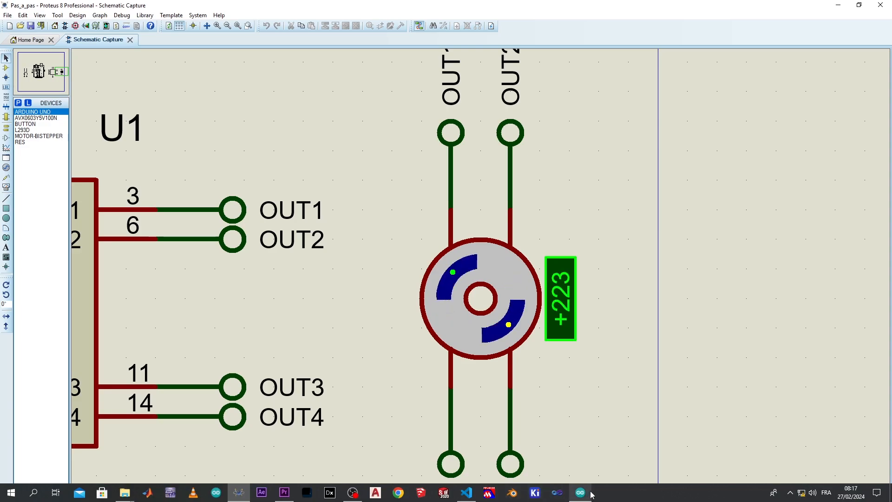
{"action": "scroll", "coordinate": [414, 326], "scroll_direction": "down", "scroll_amount": 3}
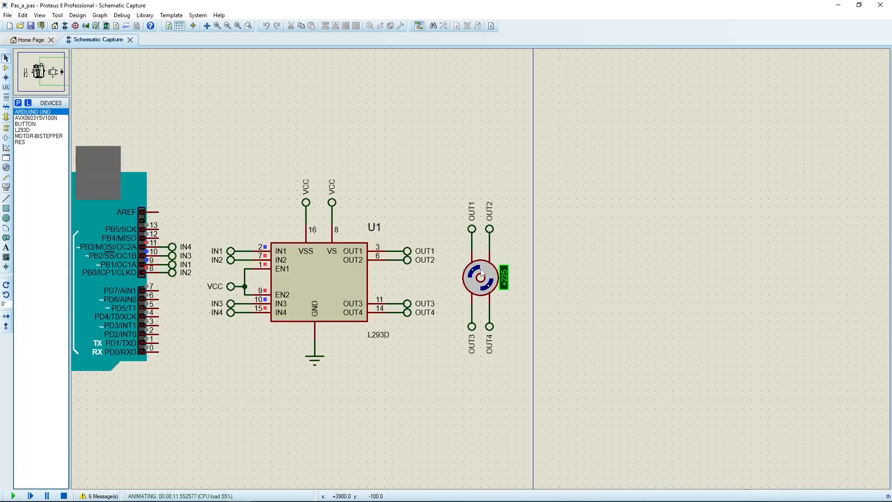
{"action": "scroll", "coordinate": [474, 279], "scroll_direction": "up", "scroll_amount": 1}
{"action": "middle_click", "coordinate": [499, 285]}
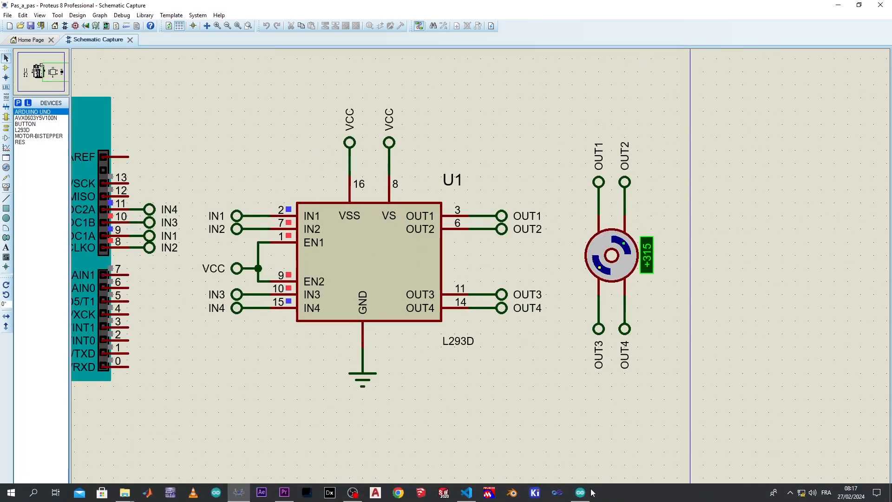
Switch to the Arduino IDE and review the Stepper.h include, the spr constant, the stepper pin assignment and the setSpeed call
{"action": "left_click", "coordinate": [581, 491]}
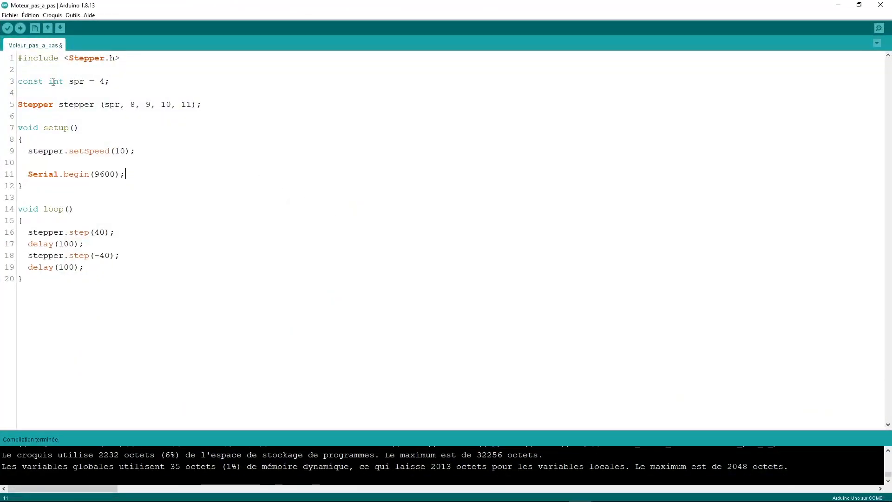
{"action": "left_click_drag", "start_coordinate": [18, 58], "coordinate": [128, 59]}
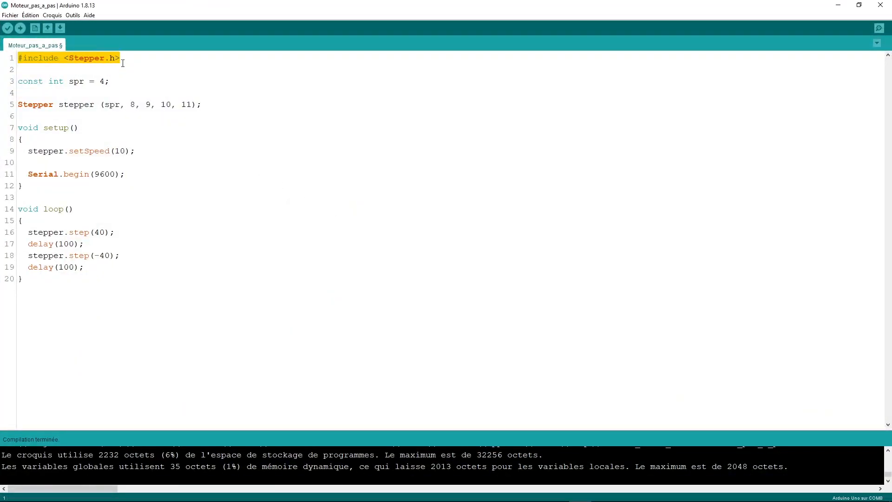
{"action": "left_click", "coordinate": [135, 63]}
{"action": "left_click", "coordinate": [2, 63]}
{"action": "left_click_drag", "start_coordinate": [84, 82], "coordinate": [73, 84]}
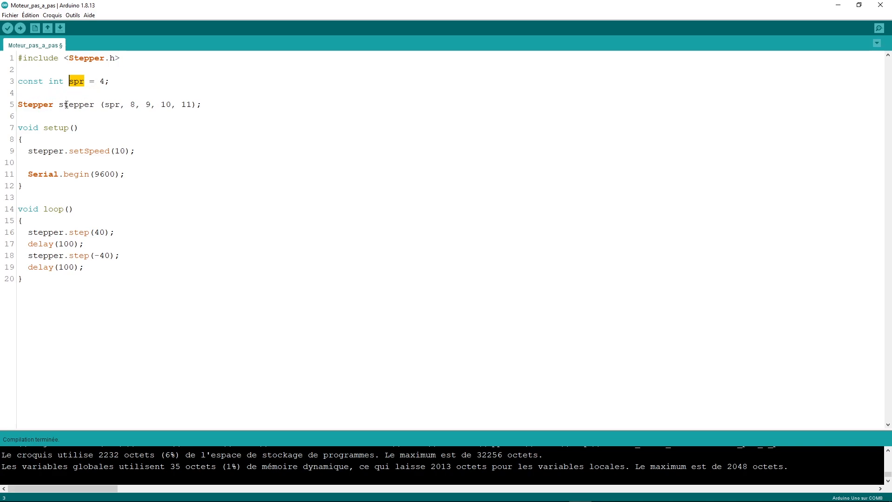
{"action": "left_click_drag", "start_coordinate": [130, 105], "coordinate": [188, 106]}
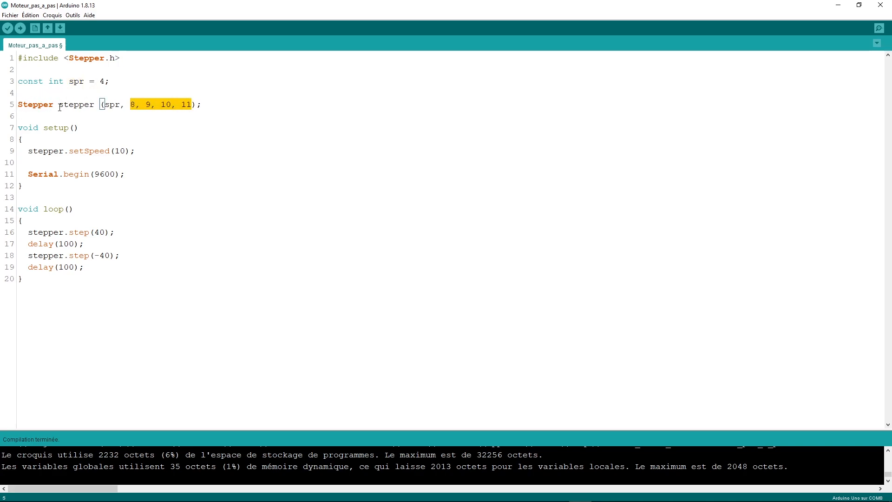
{"action": "left_click_drag", "start_coordinate": [95, 106], "coordinate": [64, 107]}
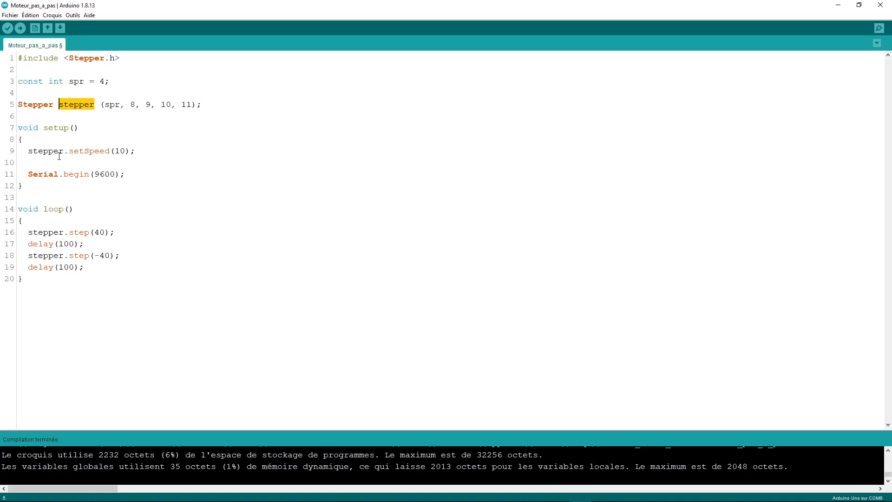
{"action": "left_click_drag", "start_coordinate": [29, 151], "coordinate": [132, 150]}
{"action": "left_click", "coordinate": [155, 166]}
Delete the Serial.begin(9600) line and the blank line above it from setup()
{"action": "left_click_drag", "start_coordinate": [29, 175], "coordinate": [1, 174]}
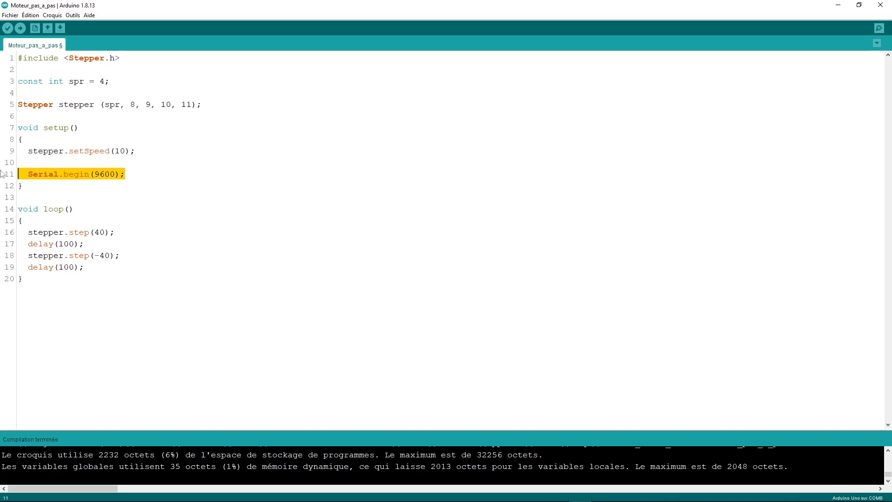
{"action": "key", "text": "BackSpace"}
{"action": "key", "text": "BackSpace"}
{"action": "key", "text": "BackSpace"}
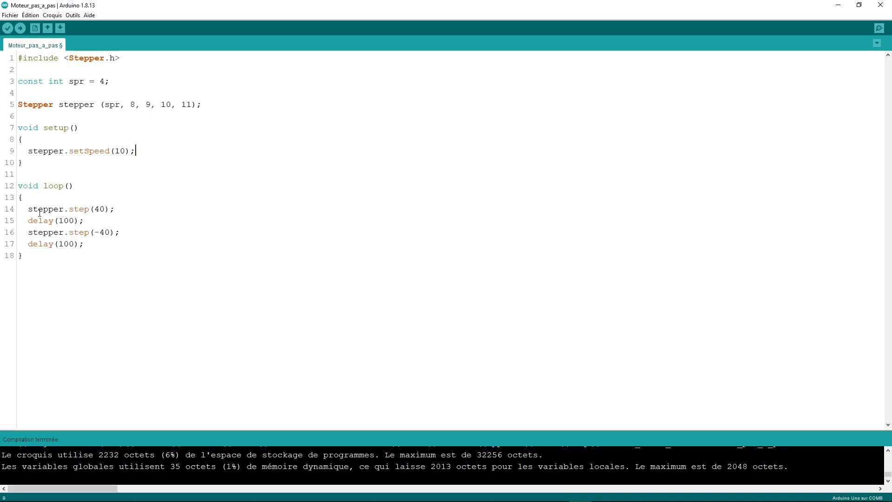
Review the forward step, reverse step and delay calls in the sketch's loop() function
{"action": "left_click_drag", "start_coordinate": [28, 210], "coordinate": [100, 207]}
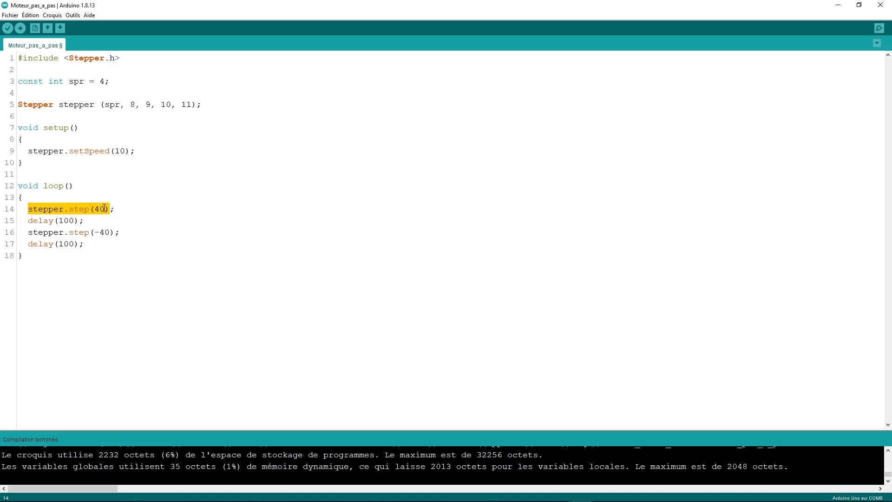
{"action": "left_click_drag", "start_coordinate": [76, 221], "coordinate": [107, 232]}
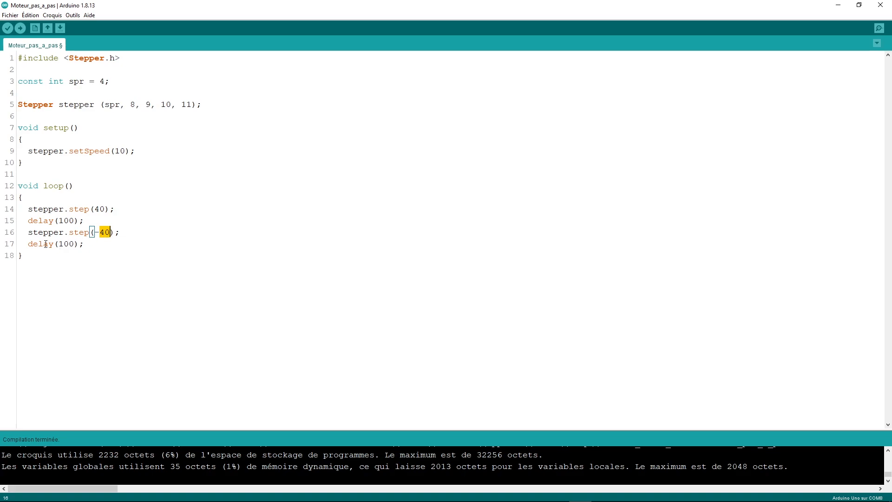
{"action": "left_click_drag", "start_coordinate": [31, 244], "coordinate": [80, 244]}
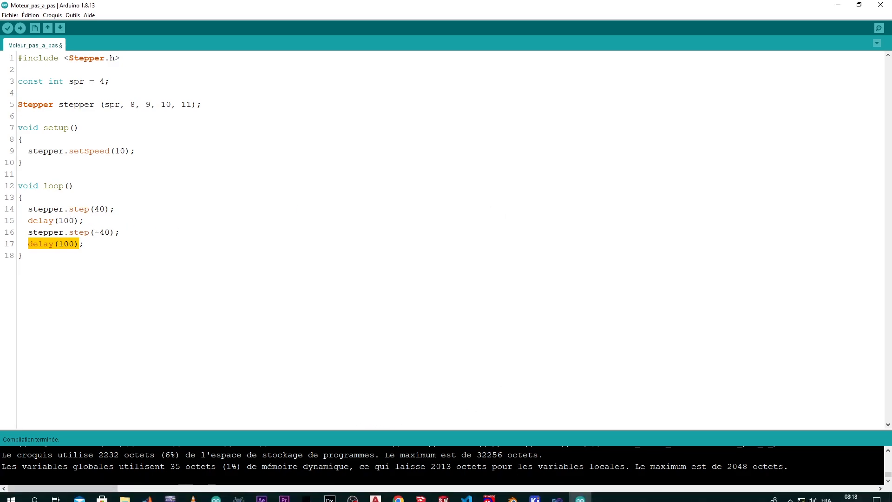
Switch back to Proteus and observe the stepper motor's rotation and angle display in the running simulation
{"action": "left_click", "coordinate": [240, 495]}
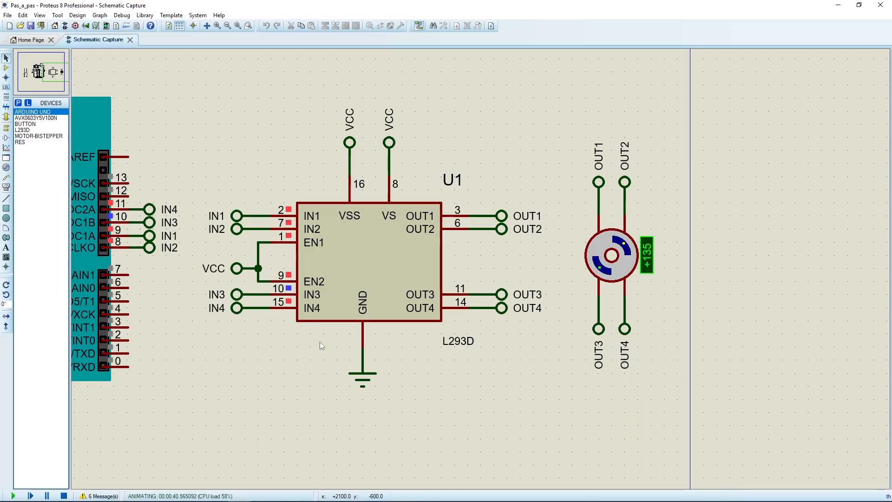
{"action": "scroll", "coordinate": [663, 242], "scroll_direction": "up", "scroll_amount": 2}
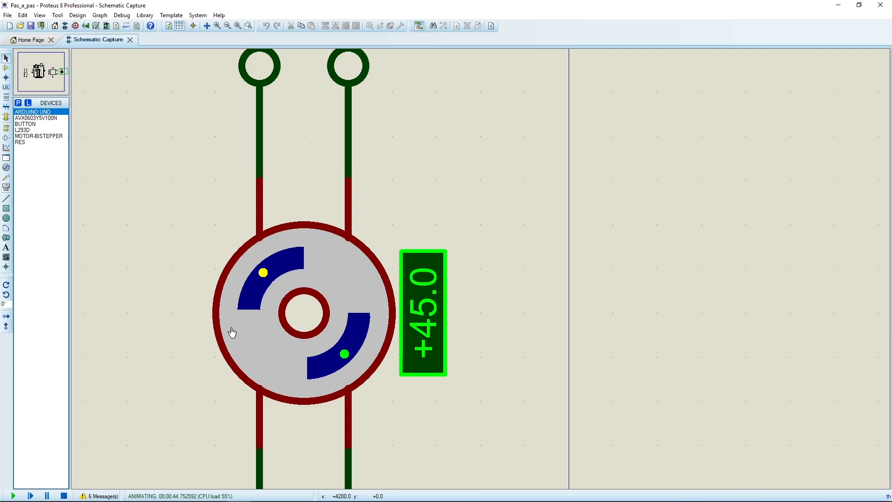
{"action": "scroll", "coordinate": [232, 331], "scroll_direction": "down", "scroll_amount": 2}
{"action": "left_click", "coordinate": [617, 233]}
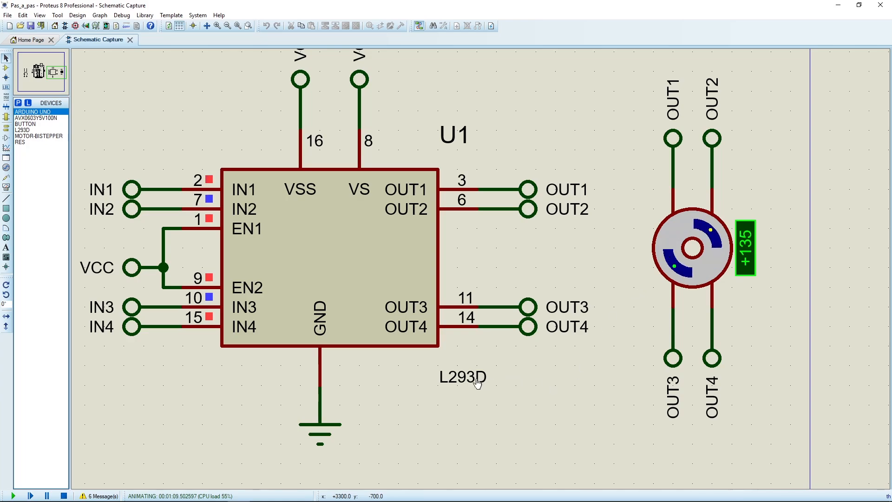
Stop the running simulation of the Arduino, L293D and stepper motor circuit
{"action": "scroll", "coordinate": [454, 316], "scroll_direction": "down", "scroll_amount": 1}
{"action": "middle_click", "coordinate": [429, 333]}
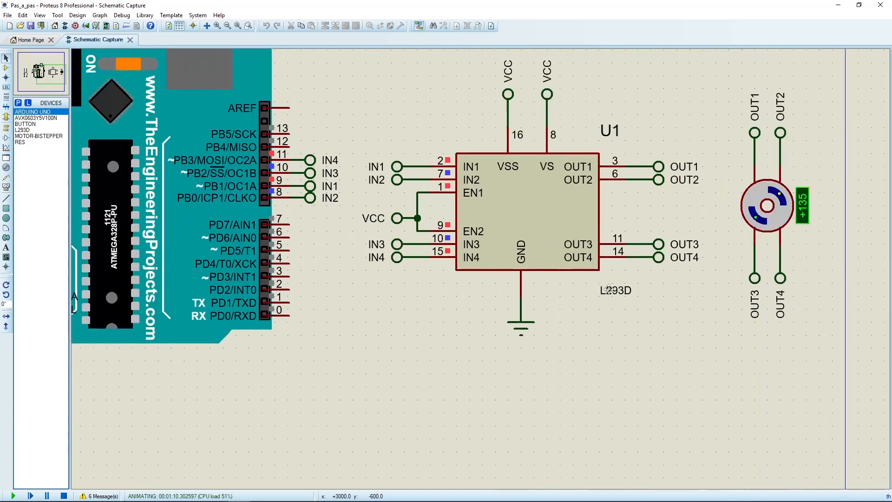
{"action": "left_click", "coordinate": [678, 300]}
{"action": "scroll", "coordinate": [635, 308], "scroll_direction": "down", "scroll_amount": 3}
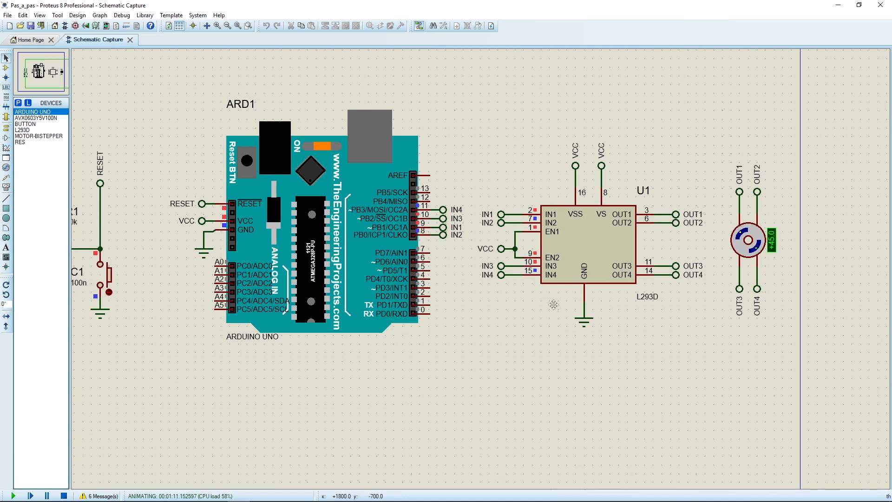
{"action": "left_click_drag", "start_coordinate": [554, 312], "coordinate": [571, 315]}
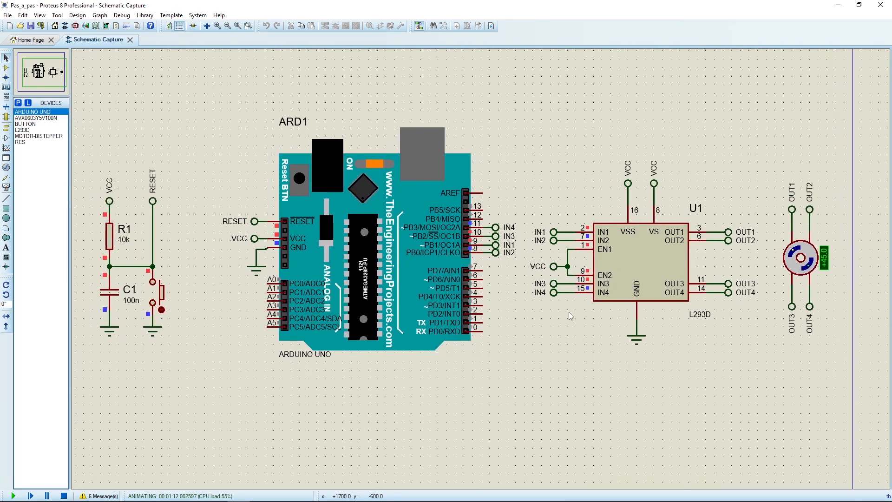
{"action": "middle_click", "coordinate": [608, 311]}
{"action": "left_click", "coordinate": [579, 319]}
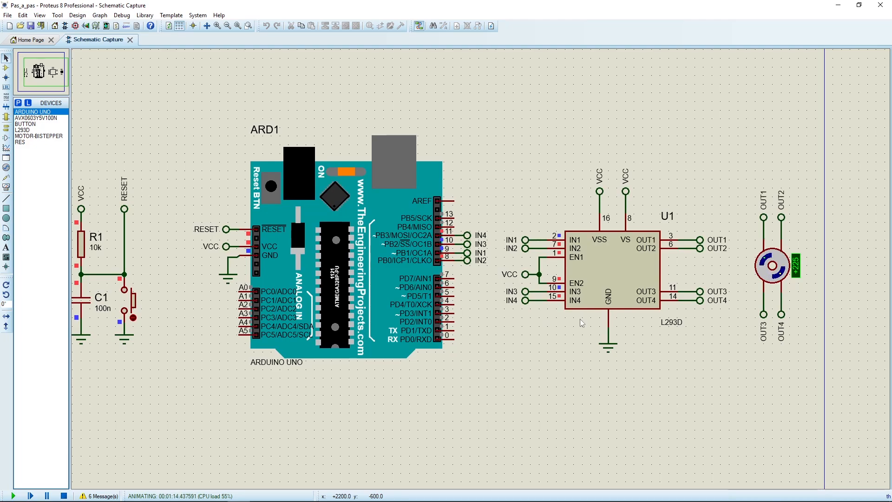
{"action": "middle_click", "coordinate": [581, 319]}
{"action": "left_click", "coordinate": [605, 320]}
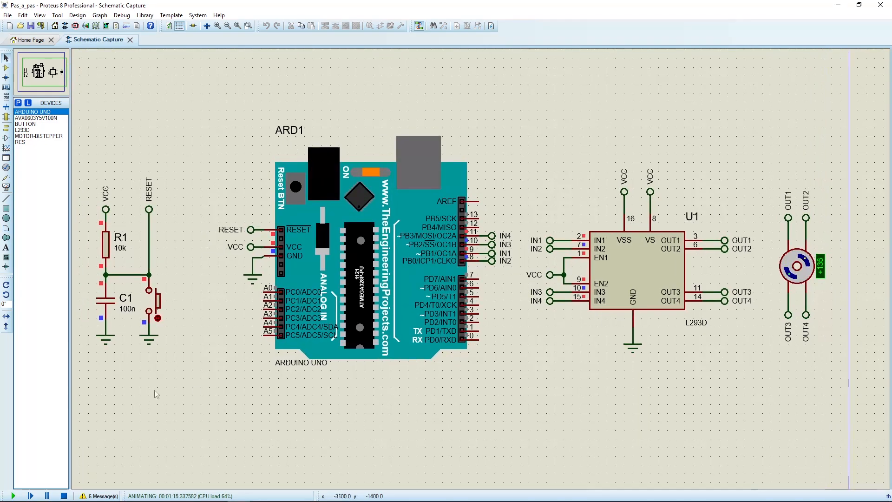
{"action": "left_click", "coordinate": [64, 496]}
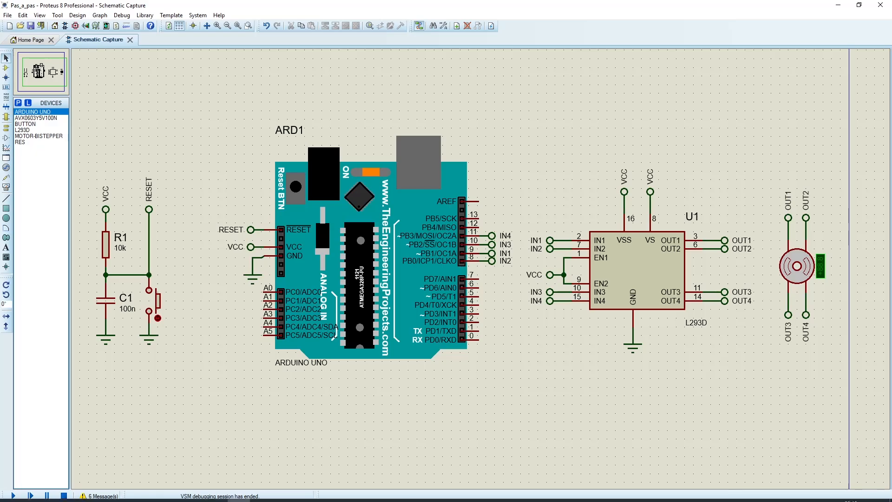
{"action": "left_click", "coordinate": [354, 493]}
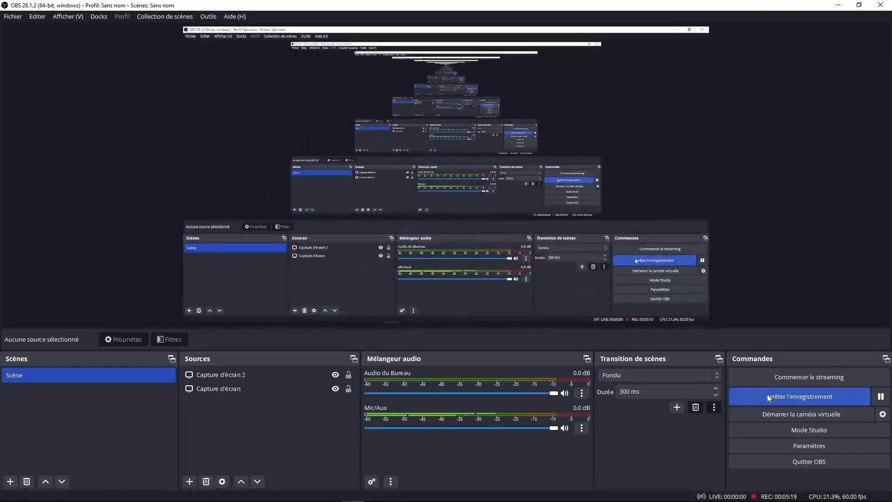